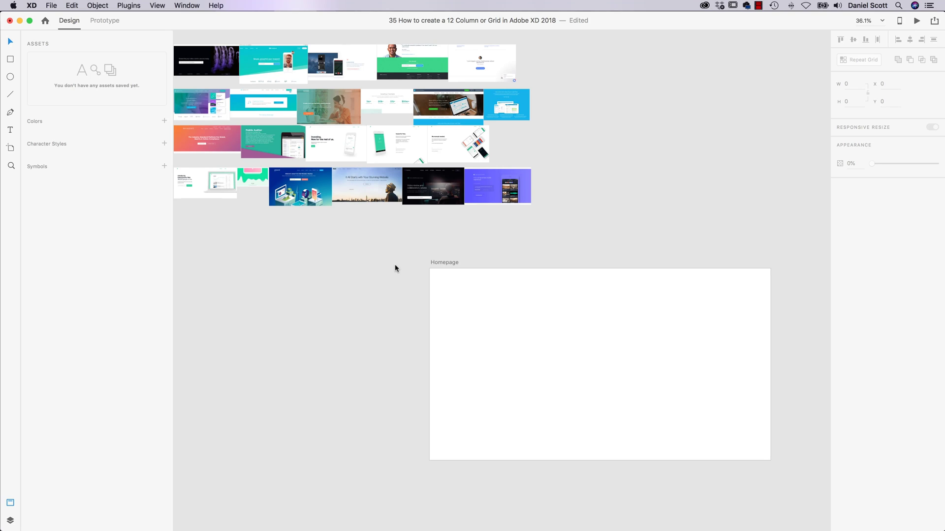
Enable a one-column layout grid on the Homepage artboard and adjust its column width
click(439, 264)
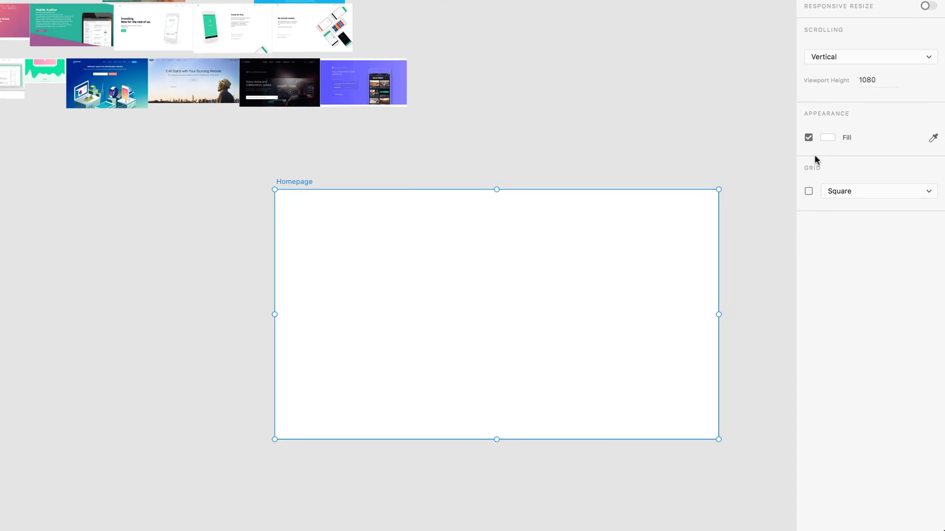
click(809, 192)
click(849, 191)
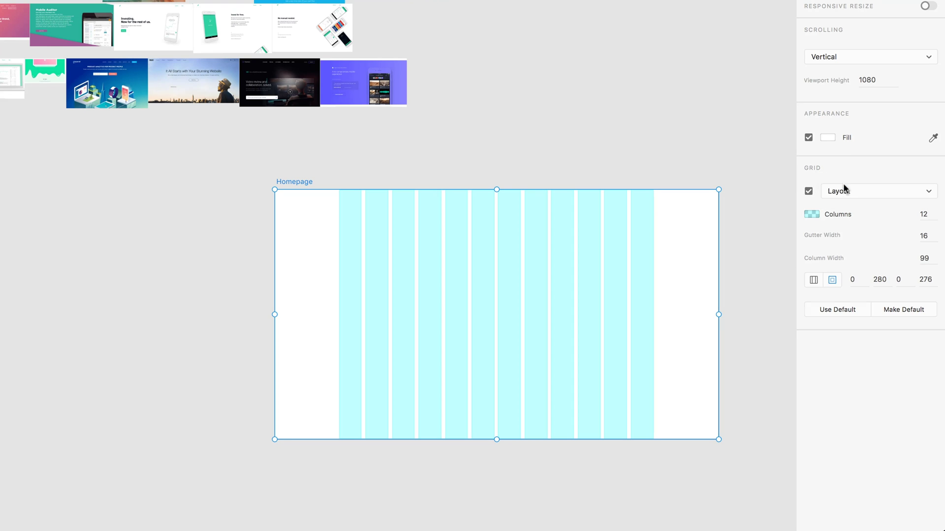
click(925, 215)
text(1)
key(Return)
click(932, 258)
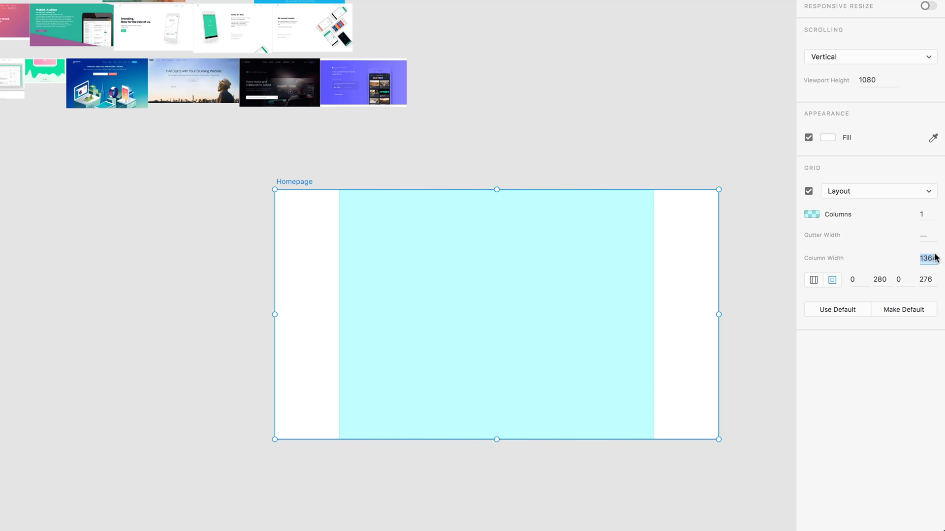
text(1366)
key(Return)
Try layout grids of 12, 6 and 4 columns, ending back at one column
click(923, 214)
text(12)
key(Return)
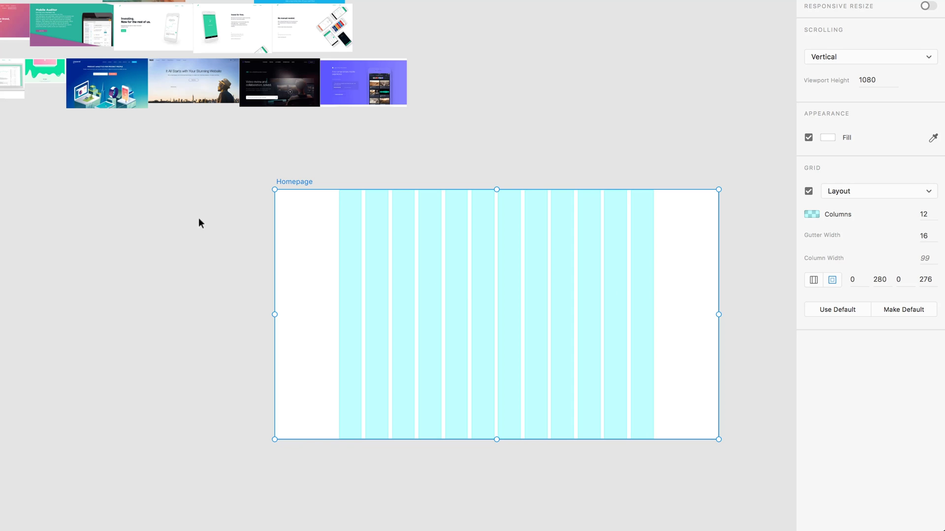
click(927, 216)
text(6)
key(Return)
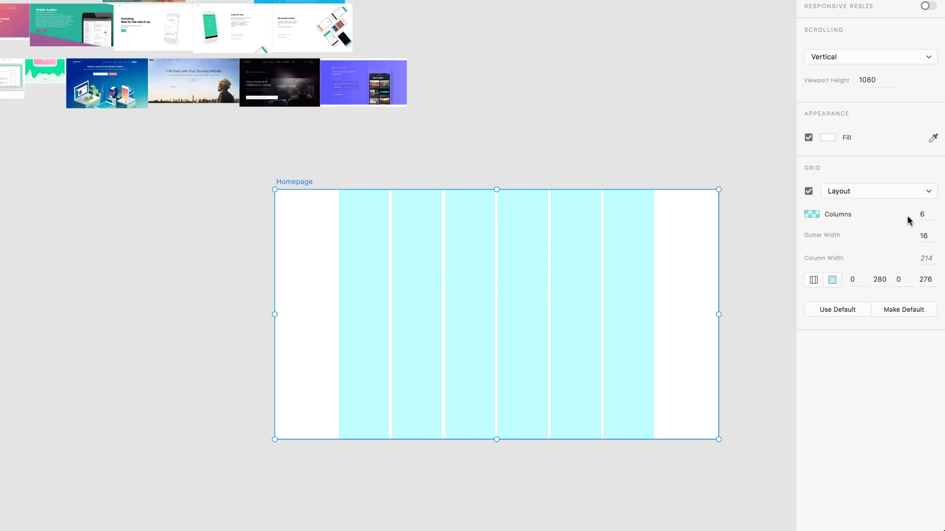
click(921, 214)
text(4)
key(Return)
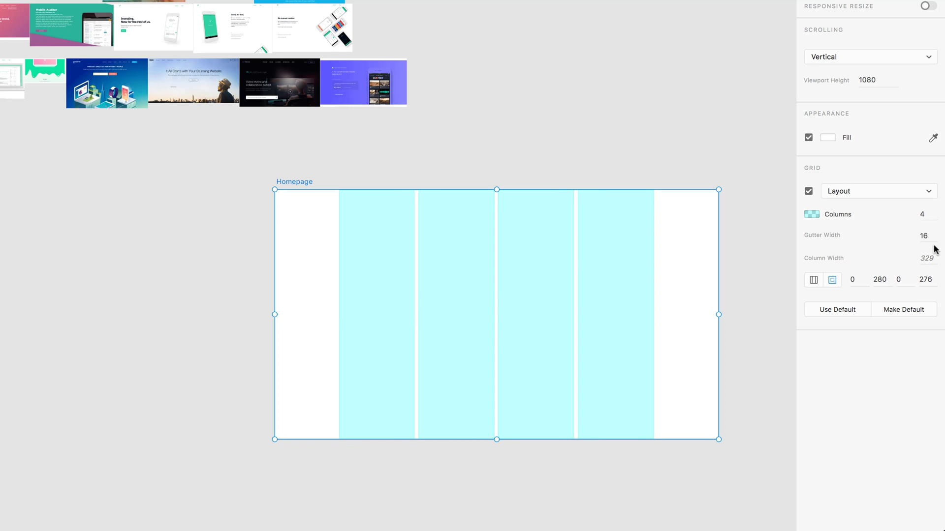
click(930, 215)
text(1)
key(Return)
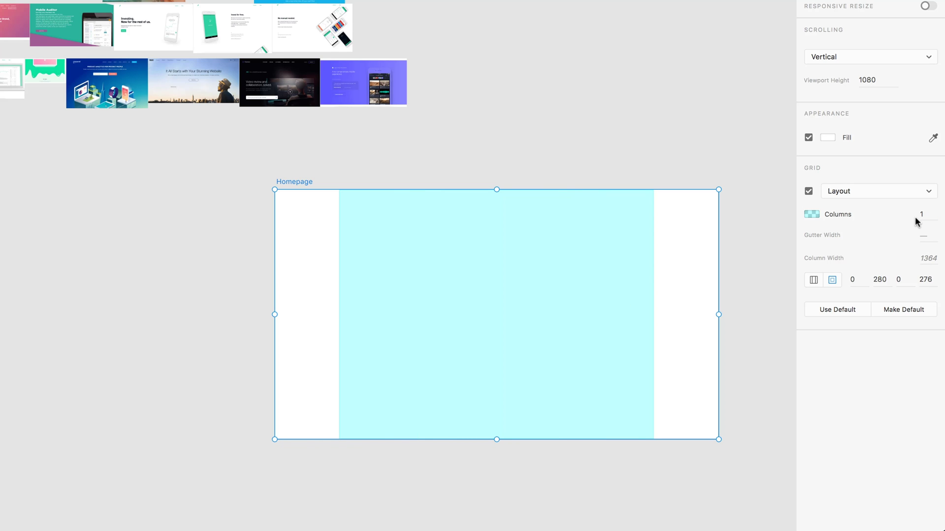
Switch the Homepage grid type to Square and darken the grid colour to black
click(870, 196)
click(849, 198)
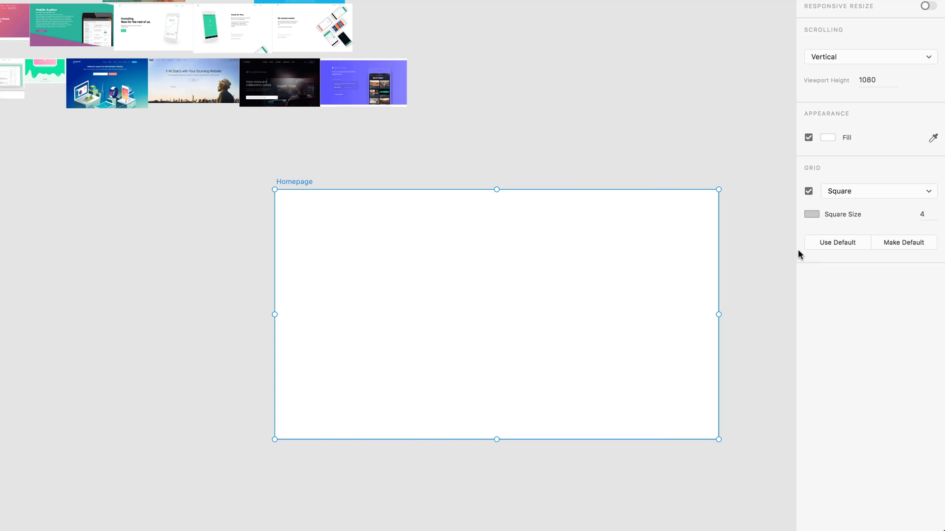
click(828, 192)
click(838, 180)
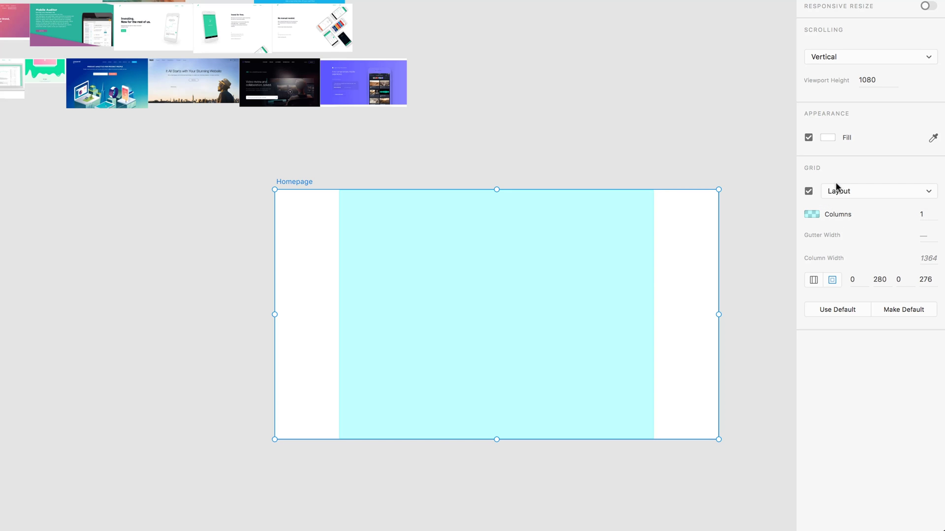
click(838, 200)
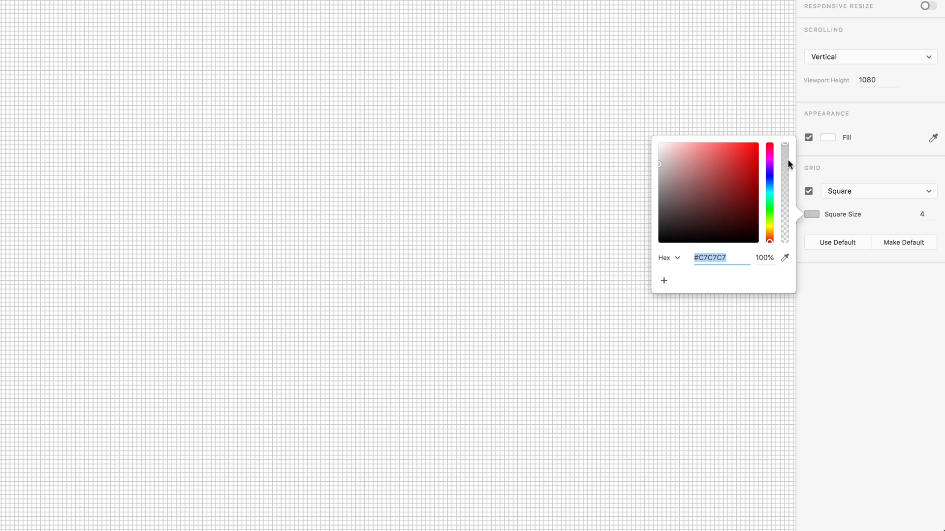
drag(787, 147, 785, 180)
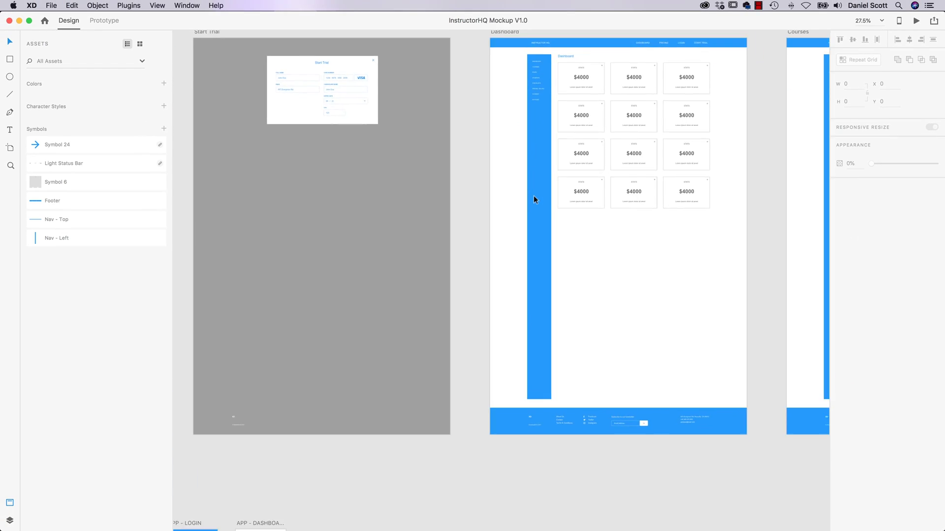
scroll(534, 195, up, 2)
scroll(730, 97, down, 5)
scroll(431, 234, up, 10)
scroll(401, 337, up, 5)
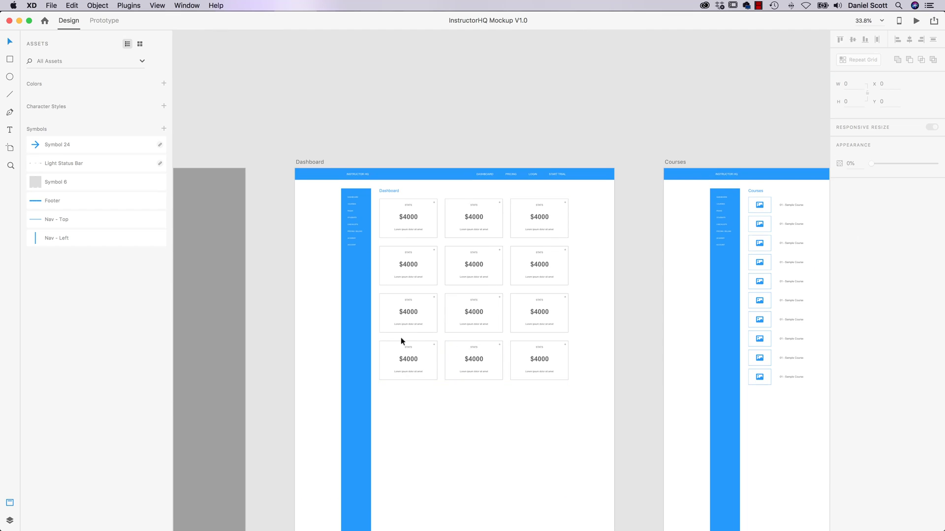
scroll(401, 338, up, 5)
scroll(443, 347, up, 5)
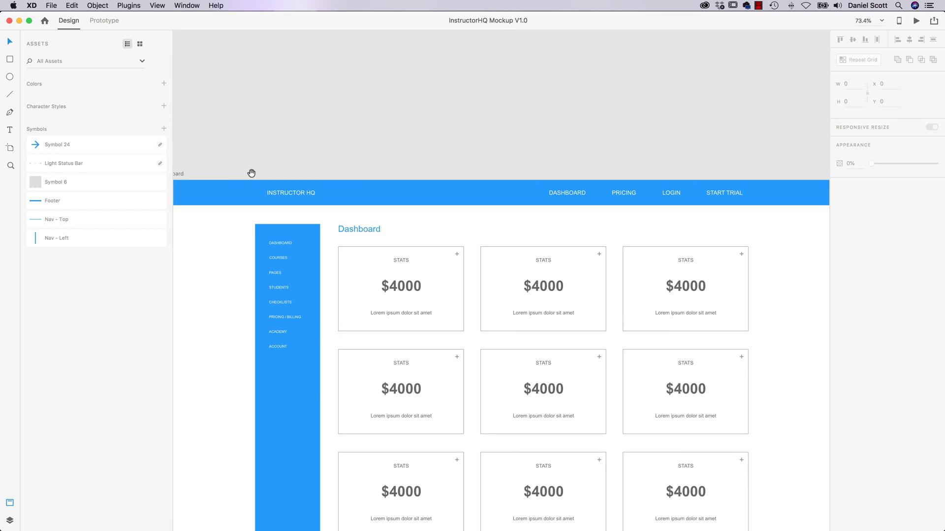
Turn on a size-8 square grid for the Dashboard artboard, then deselect it to view the grid
click(204, 169)
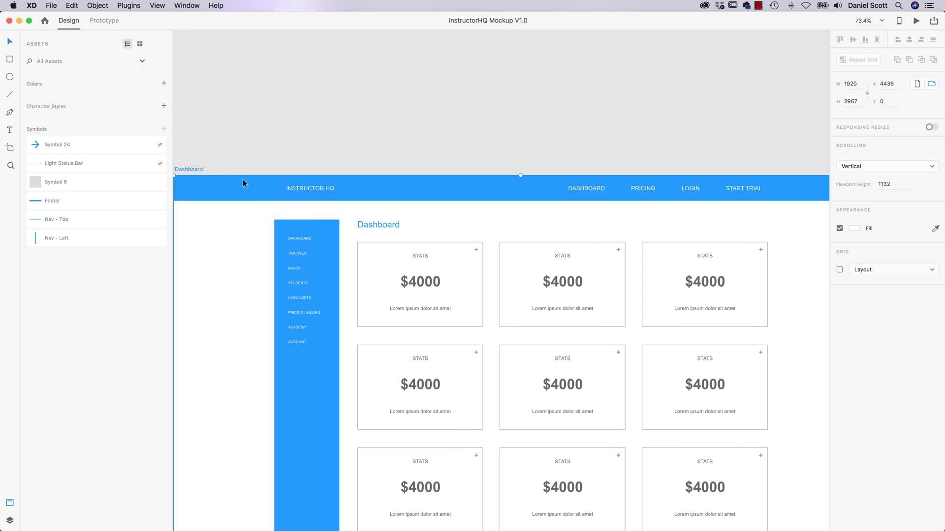
click(840, 270)
click(866, 269)
click(866, 278)
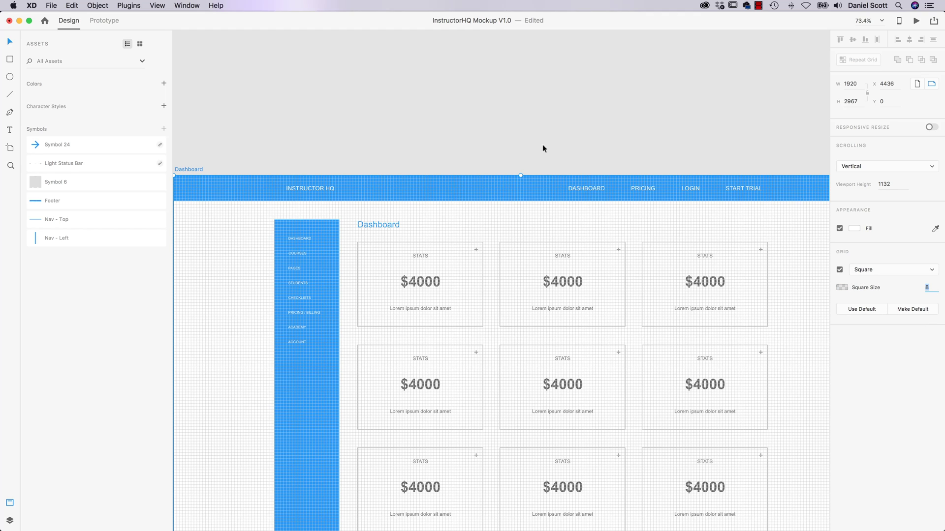
click(528, 150)
scroll(432, 245, up, 3)
scroll(436, 245, up, 3)
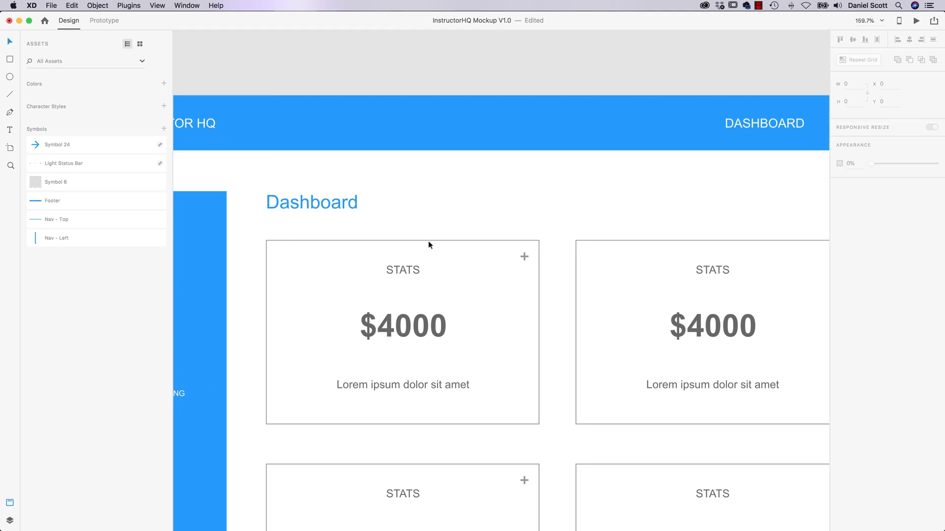
scroll(480, 221, down, 2)
scroll(522, 199, up, 1)
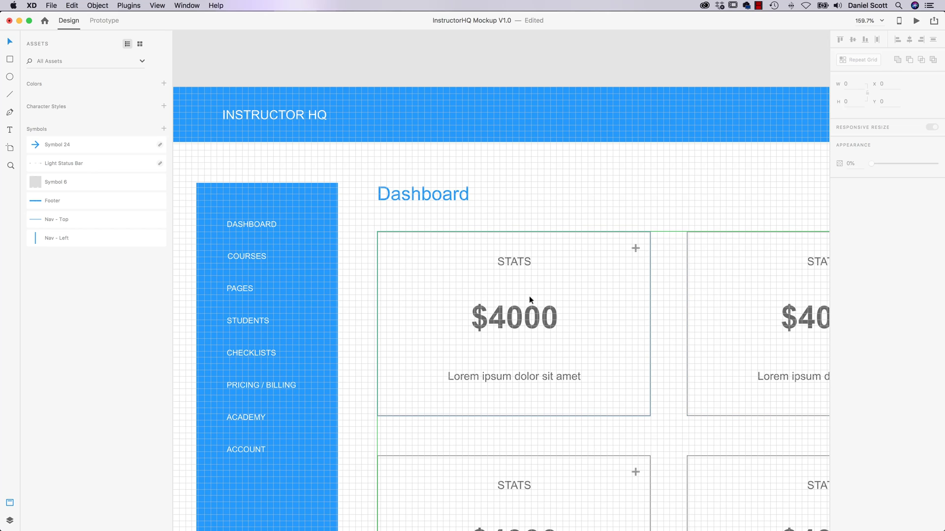
click(424, 256)
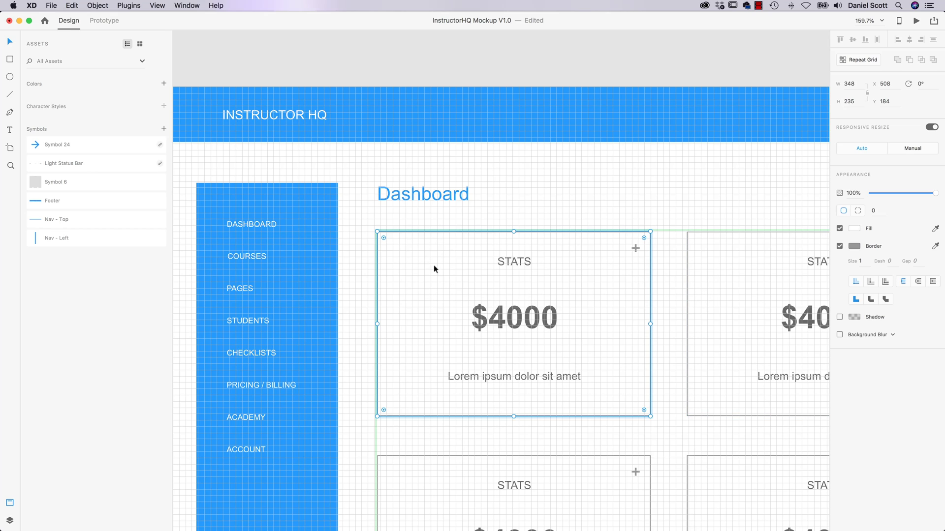
scroll(436, 265, up, 3)
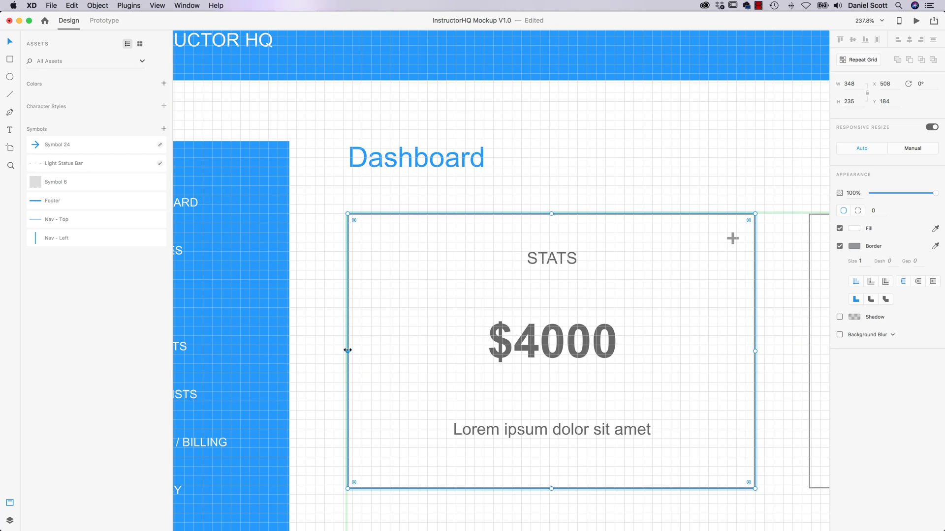
drag(350, 351, 353, 347)
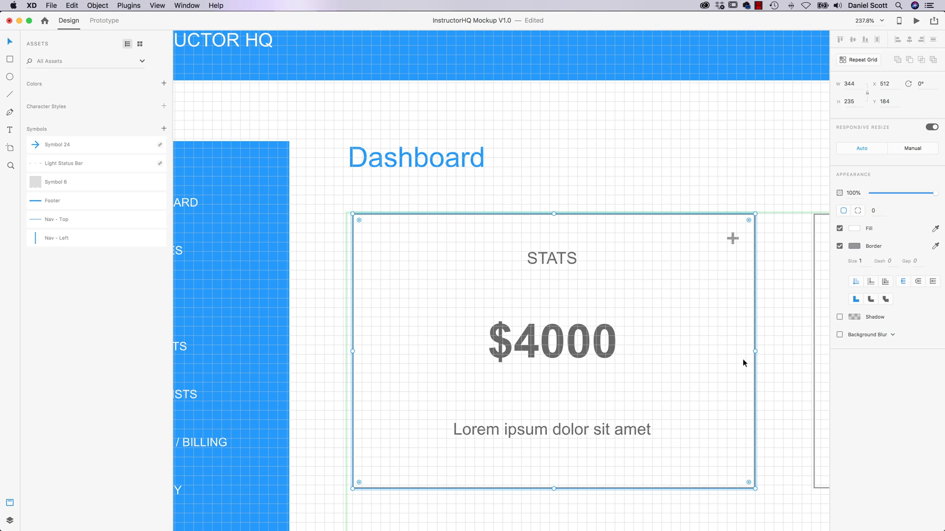
drag(753, 352, 755, 351)
drag(554, 489, 555, 485)
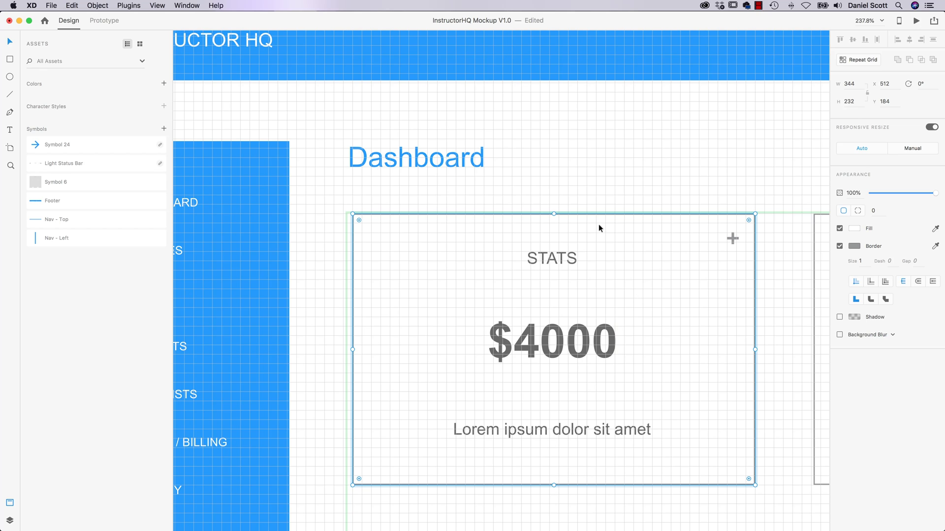
click(641, 113)
scroll(621, 261, right, 3)
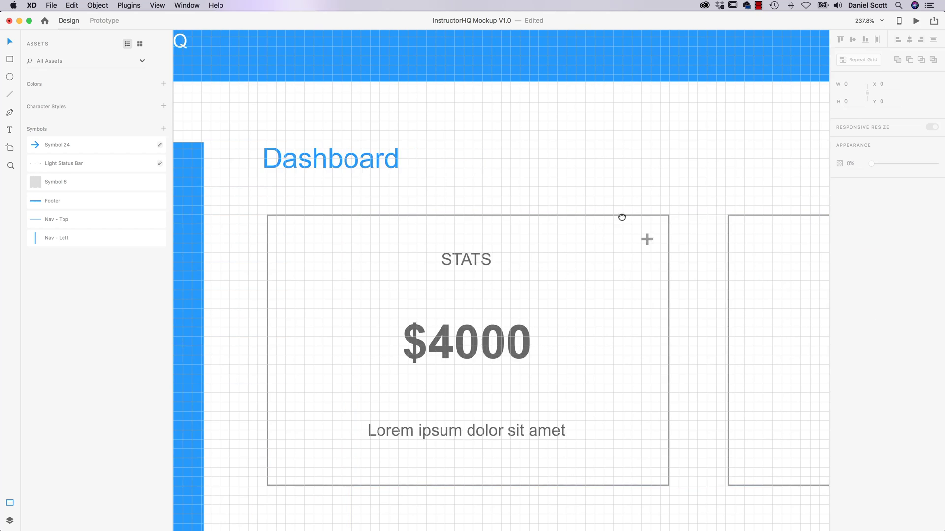
scroll(620, 215, right, 5)
click(575, 280)
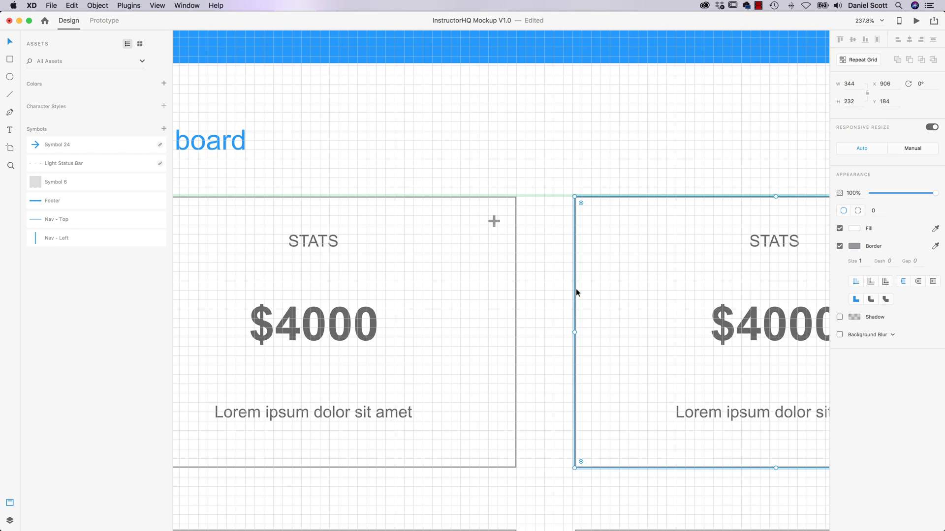
click(569, 87)
click(552, 266)
mouse_move(544, 332)
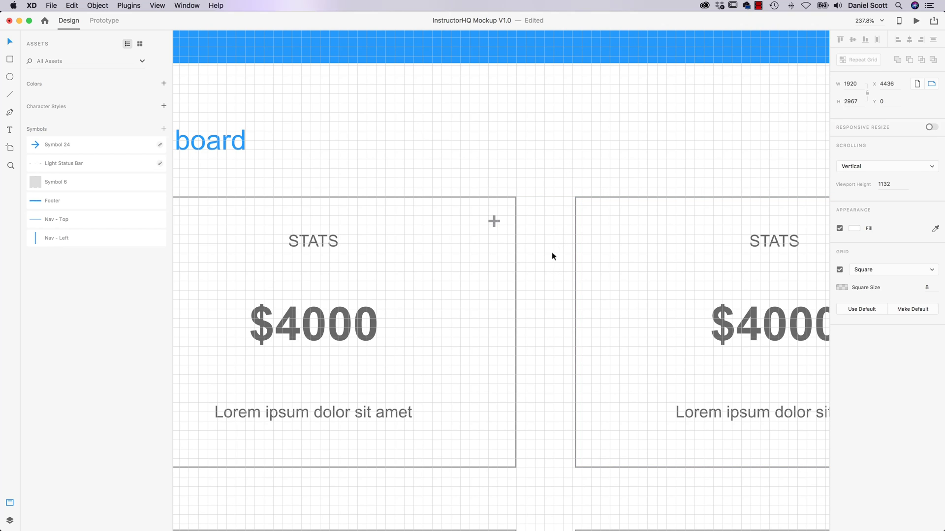
drag(538, 263, 537, 263)
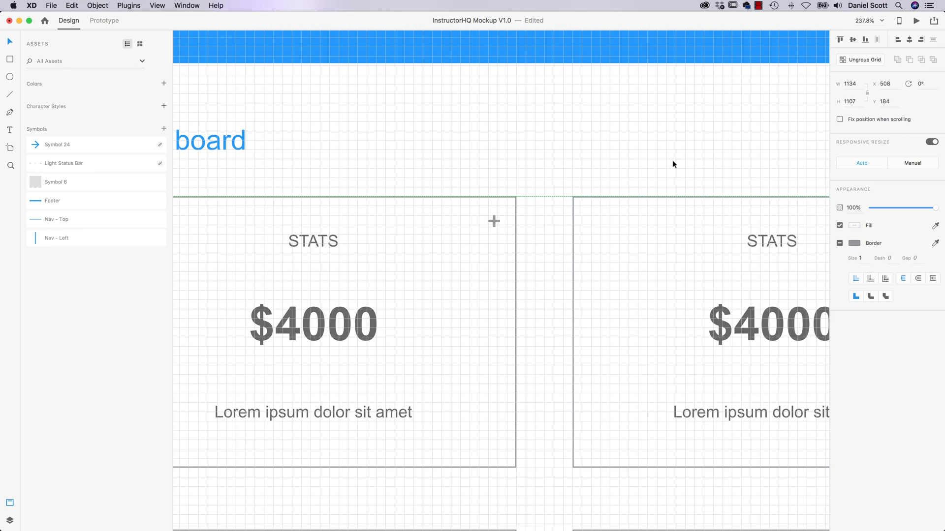
scroll(672, 163, right, 5)
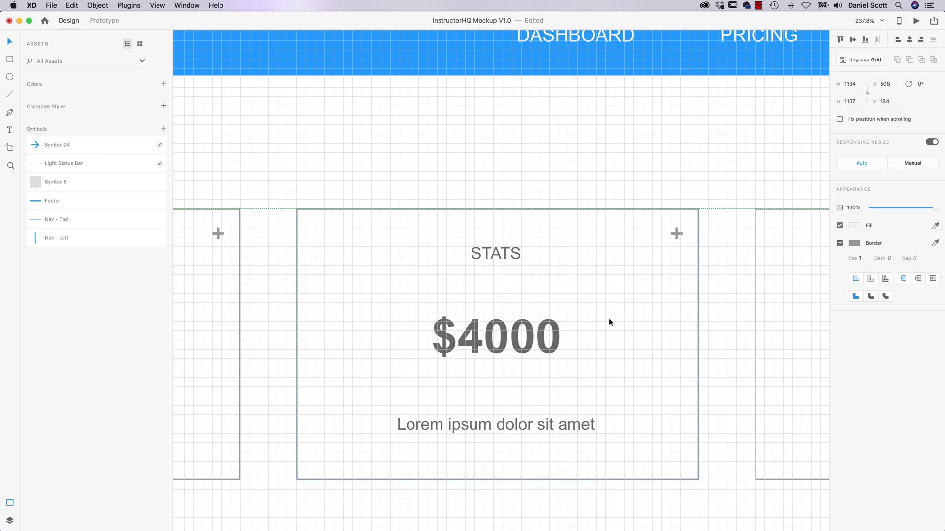
scroll(665, 310, down, 5)
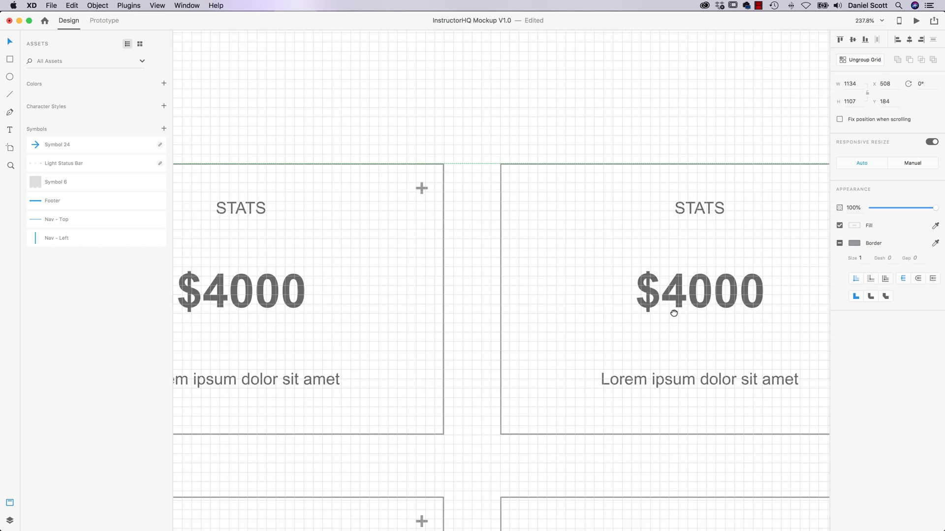
scroll(664, 280, left, 5)
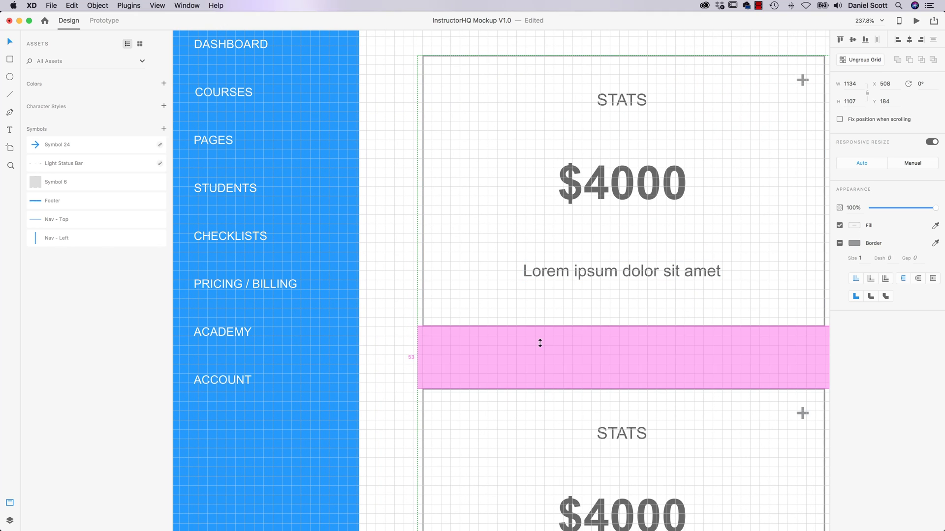
Widen the gap between stats card rows and align the nav panel's top edge to the grid
drag(540, 342, 539, 346)
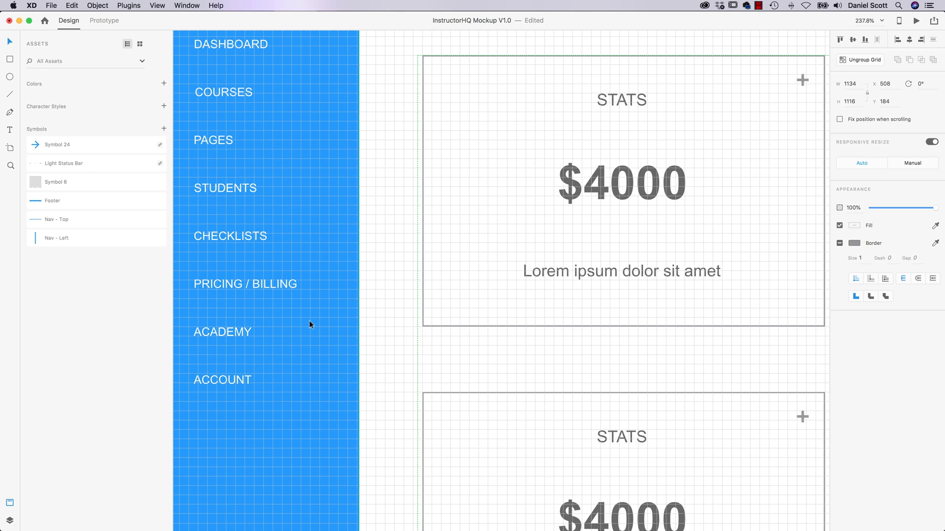
click(324, 325)
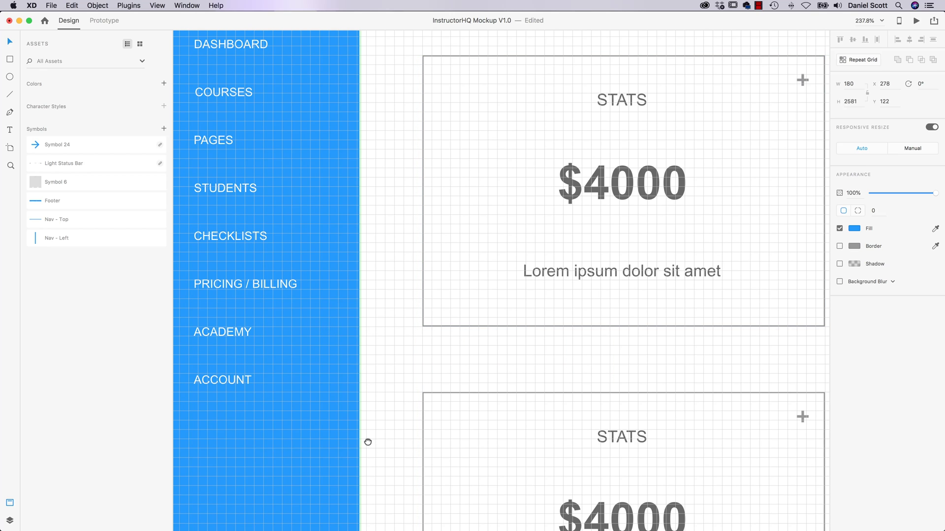
scroll(368, 441, down, 3)
scroll(397, 290, up, 3)
scroll(388, 397, up, 3)
scroll(406, 265, up, 1)
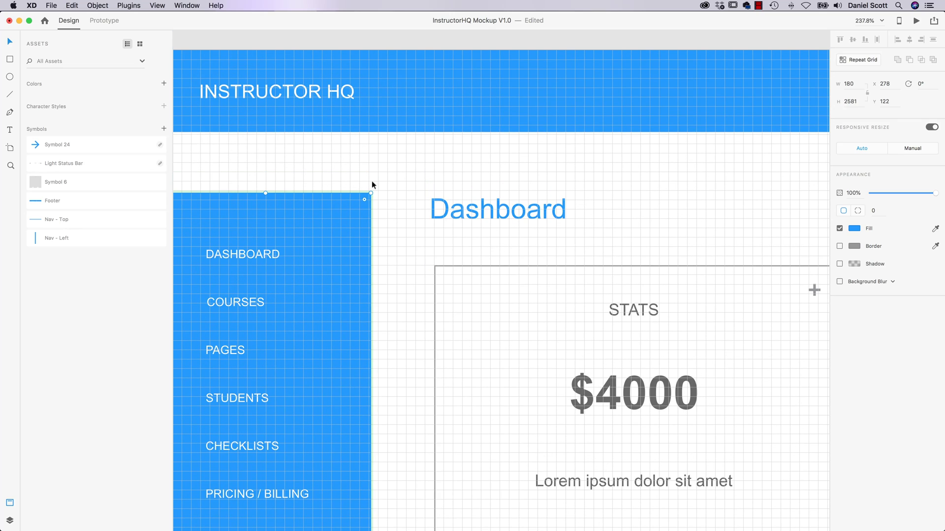
drag(370, 194, 368, 191)
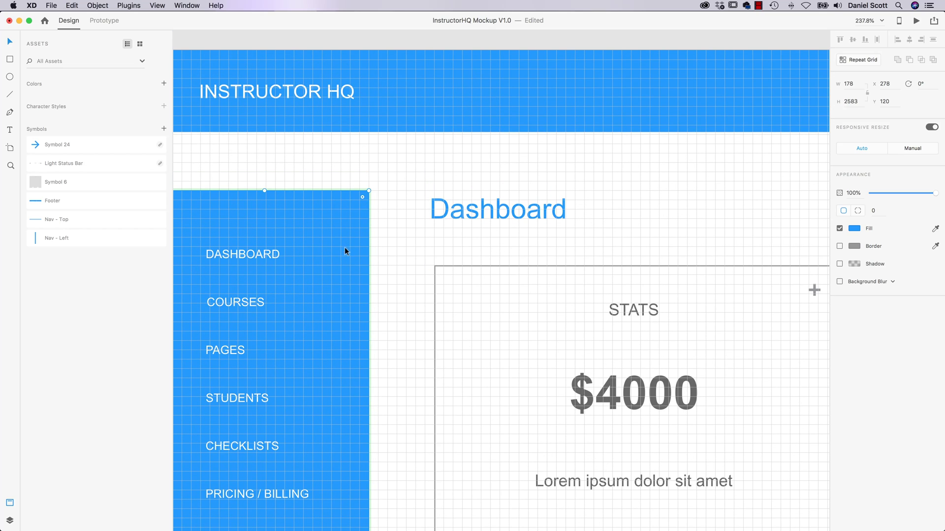
Nudge the Dashboard title into place on the grid with the arrow keys
click(456, 215)
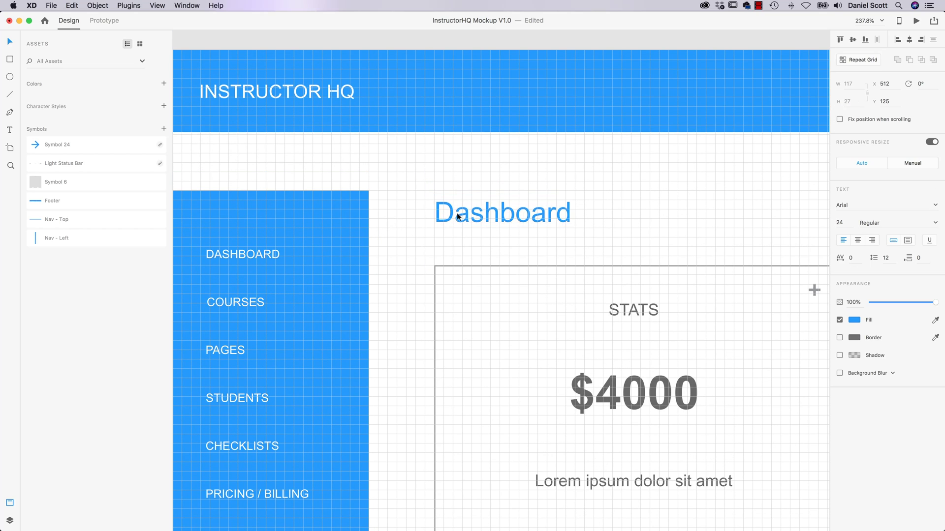
key(Up)
key(Up)
key(Up)
key(Up)
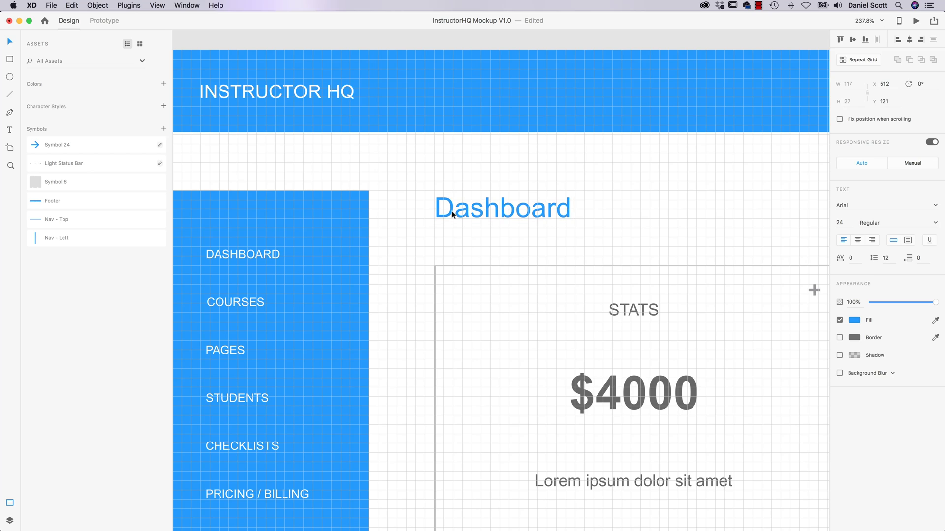
key(Left)
key(Down)
key(Escape)
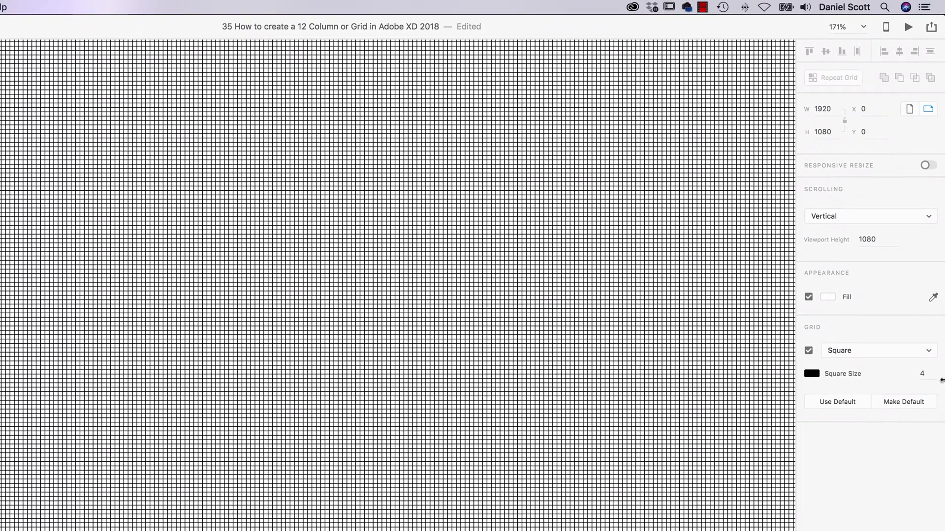
Set the artboard grid's square size to 8 px
click(926, 373)
key(Tab)
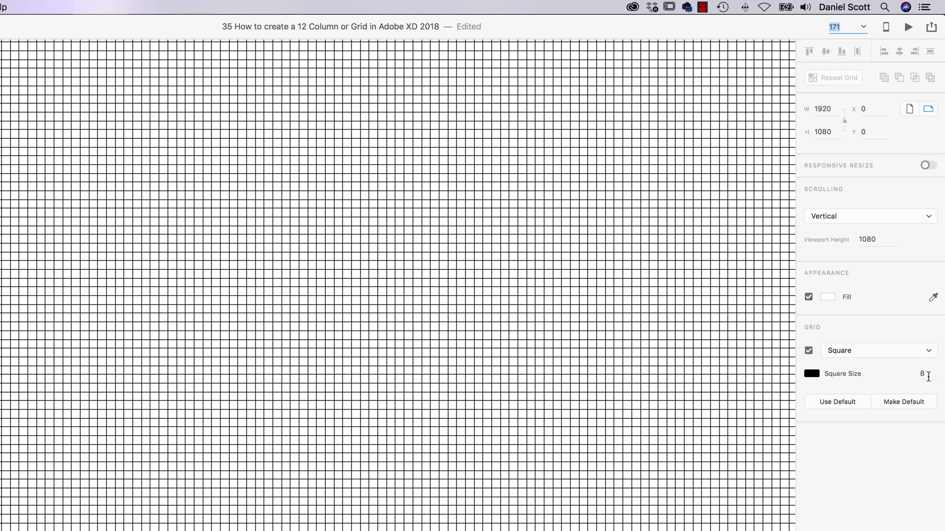
click(929, 374)
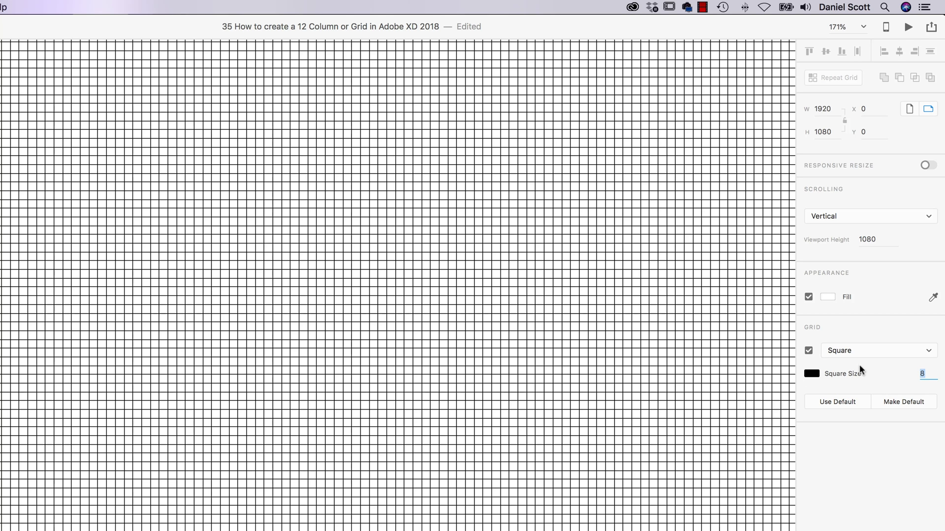
Recolour the square grid light grey (#F4F4F4)
click(809, 375)
drag(700, 368, 652, 310)
click(543, 315)
scroll(526, 388, down, 3)
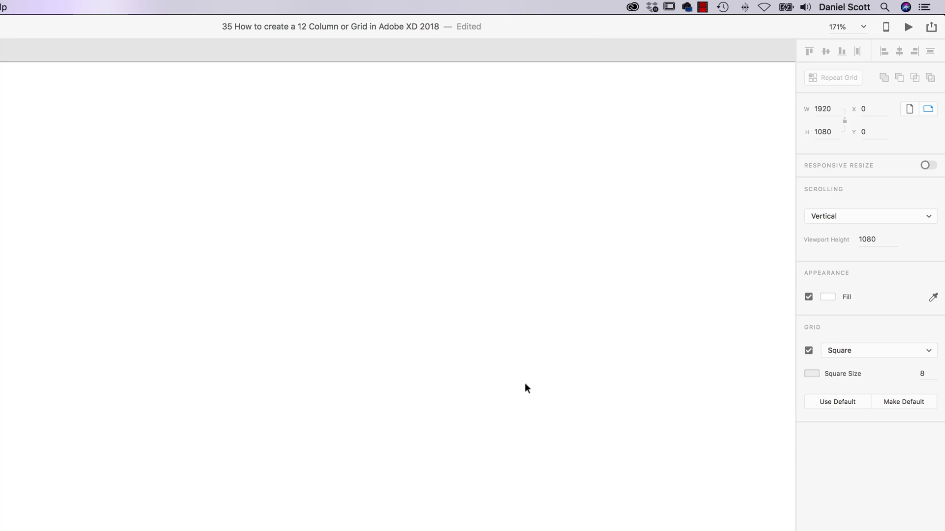
scroll(527, 389, down, 3)
scroll(526, 389, down, 3)
scroll(553, 457, up, 3)
scroll(455, 278, up, 5)
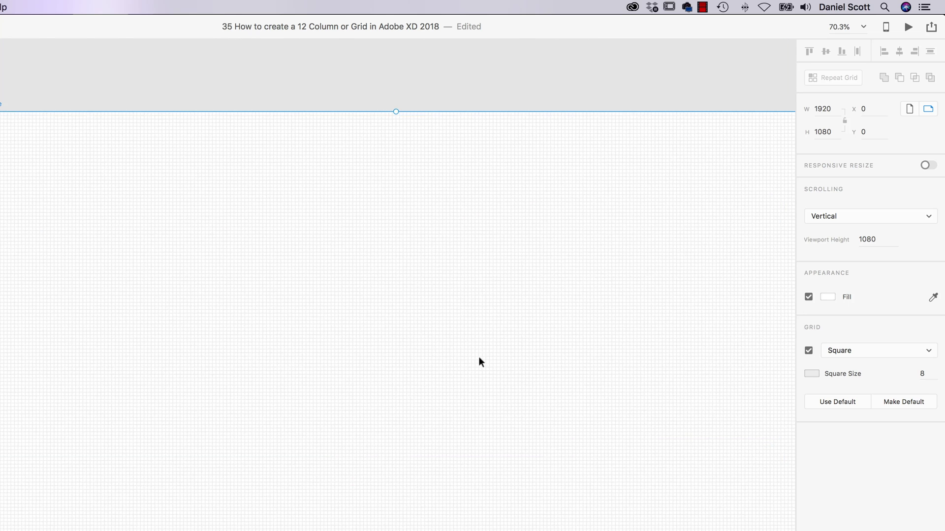
scroll(480, 360, down, 3)
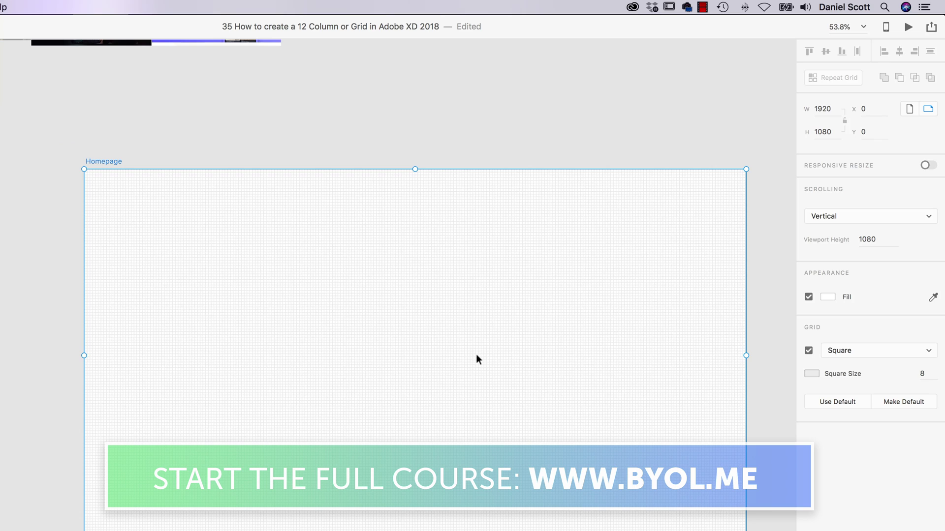
Show the column layout grid with Shift+Cmd+', then toggle the 8 px square grid repeatedly with Cmd+'
key(super+shift+apostrophe)
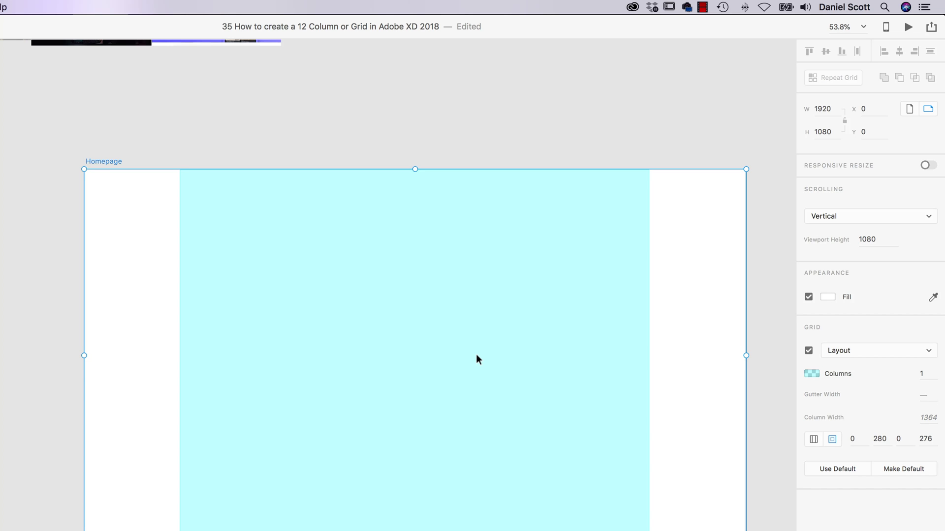
key(super+apostrophe)
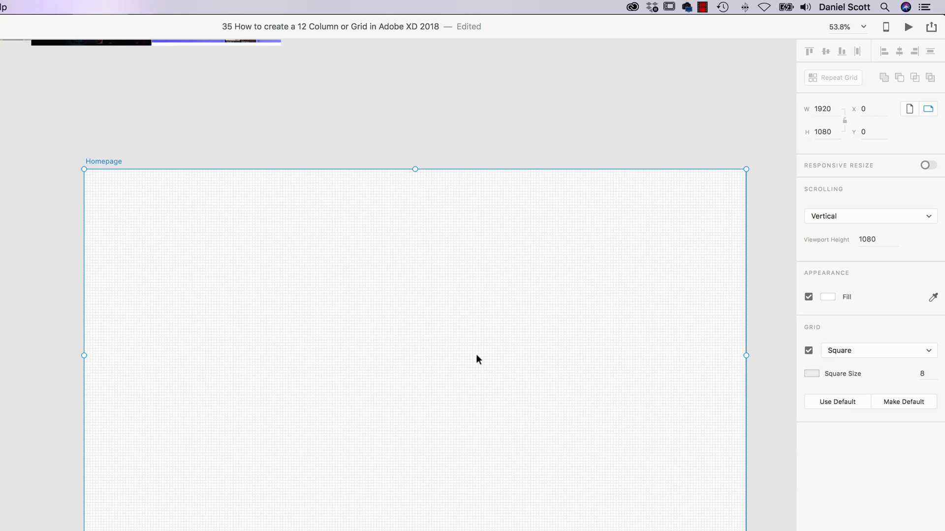
key(super+apostrophe)
key(super+apostrophe)
key(super+apostrophe)
key(super+apostrophe)
key(super+apostrophe)
key(super+apostrophe)
key(super+apostrophe)
key(super+apostrophe)
key(super+apostrophe)
key(super+apostrophe)
key(super+apostrophe)
key(super+apostrophe)
key(super+apostrophe)
key(super+apostrophe)
key(super+apostrophe)
key(super+apostrophe)
key(super+apostrophe)
key(super+apostrophe)
key(super+apostrophe)
key(super+apostrophe)
key(super+apostrophe)
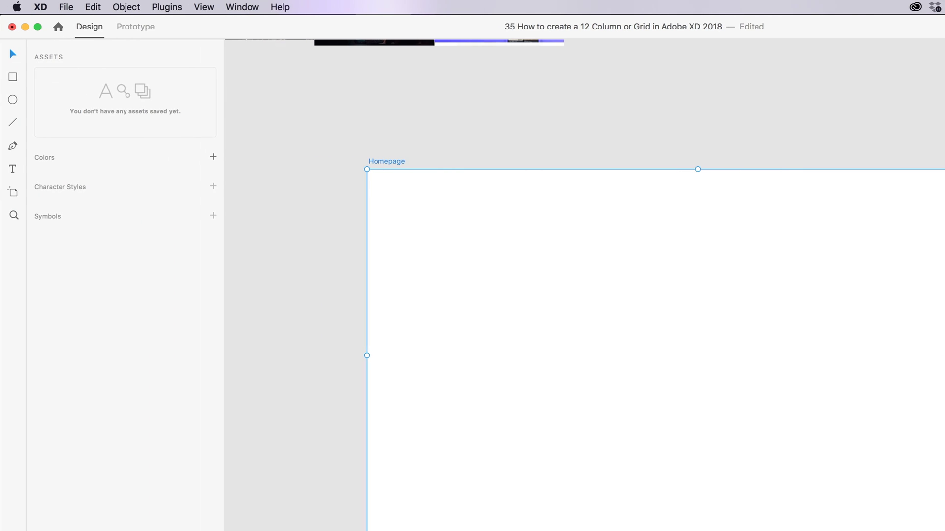
Look up the Show Square Grid shortcut in the View menu, then redisplay the grid with Cmd+'
click(214, 8)
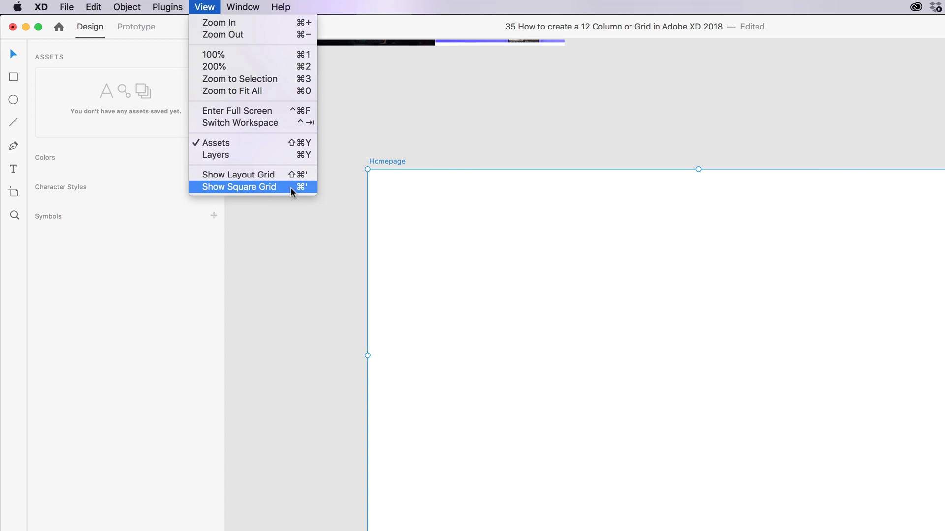
click(477, 143)
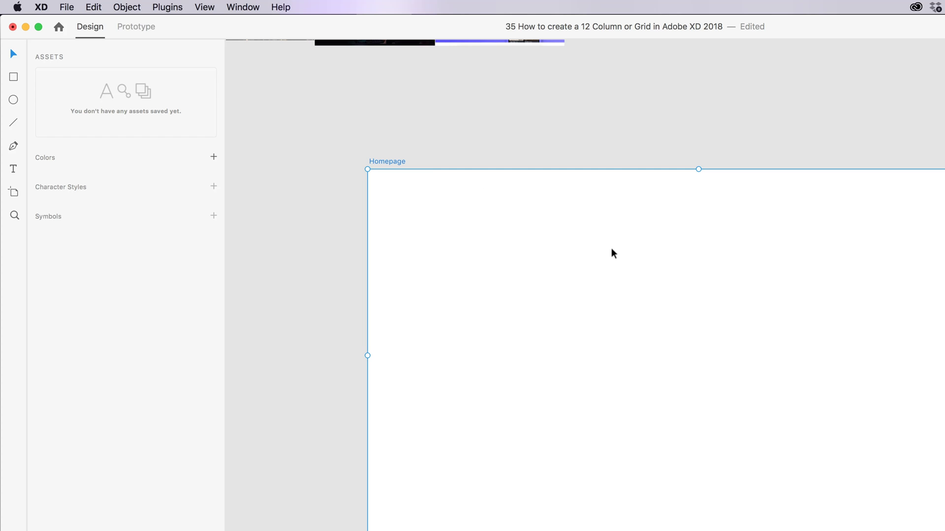
key(super+apostrophe)
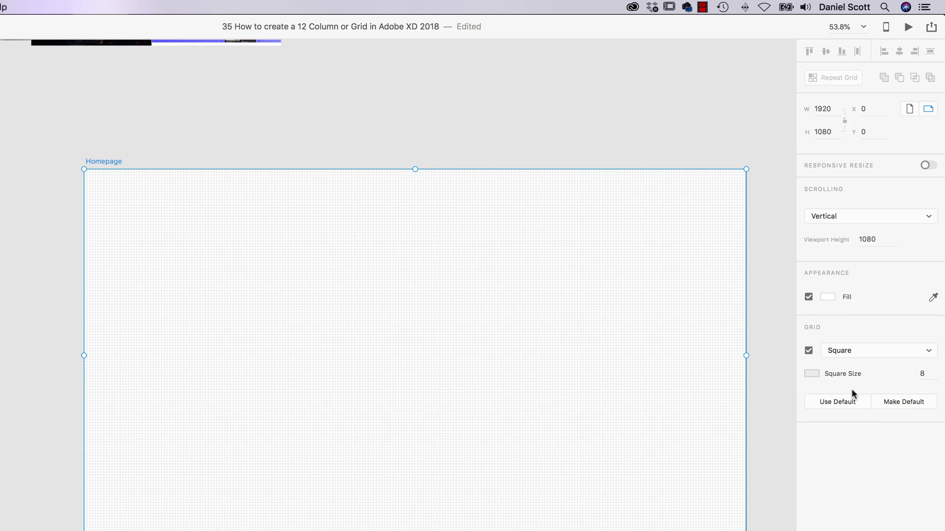
Pick Layout as the grid type and deselect the artboard to view the one-column grid
click(862, 365)
click(860, 341)
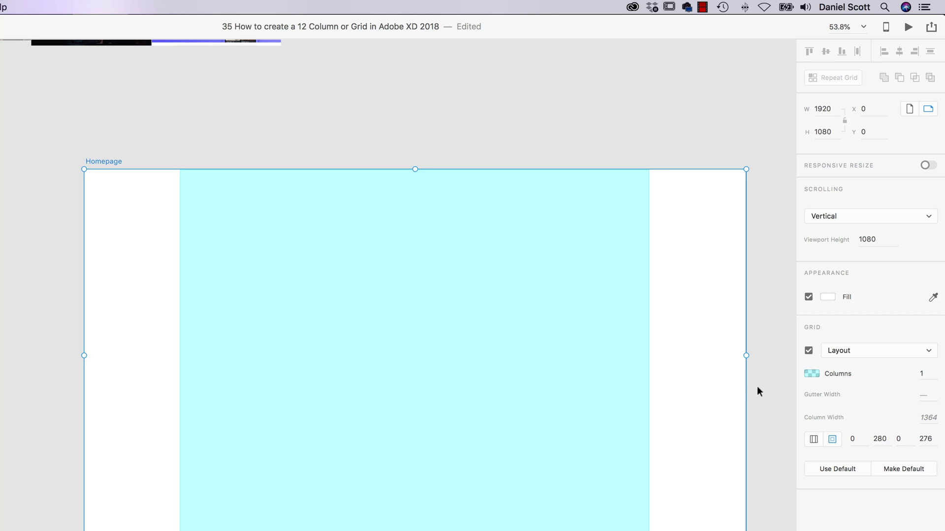
click(669, 140)
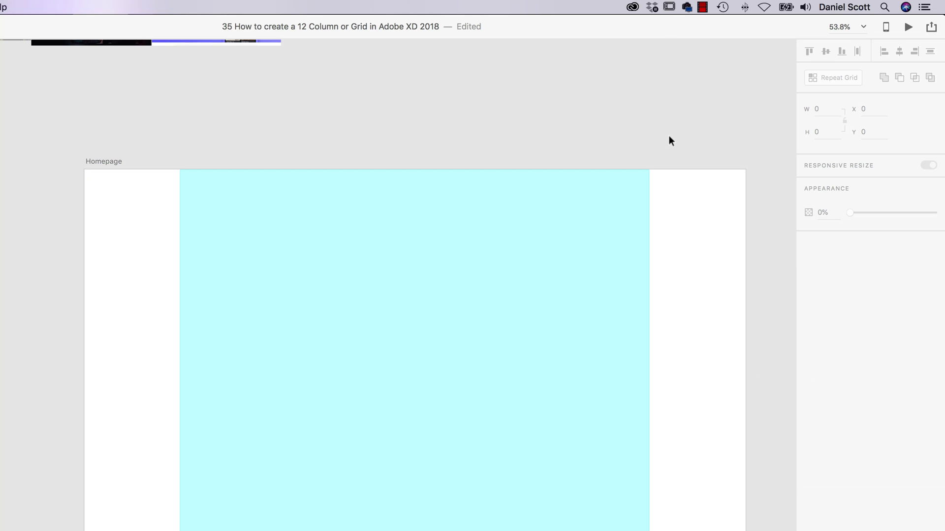